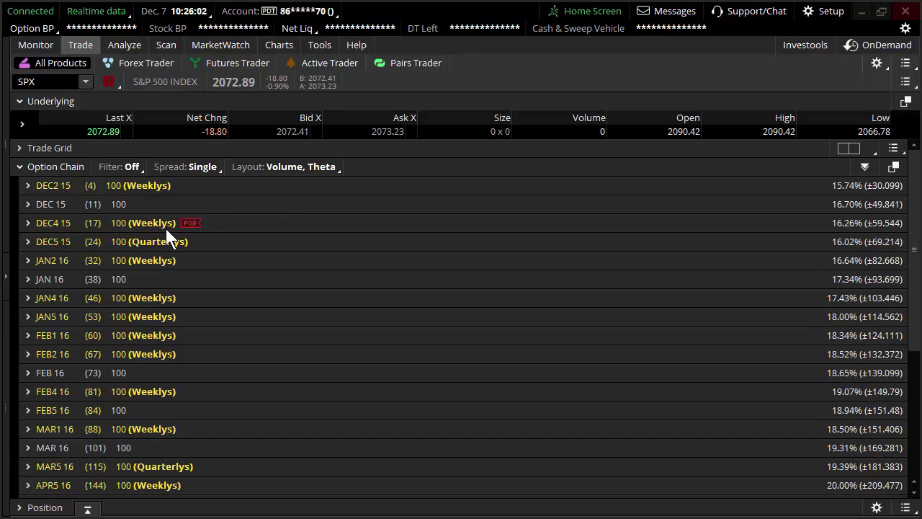
# Expand the DEC4 15 expiration in the SPX option chain and select its 2080 call
pyautogui.click(44, 229)
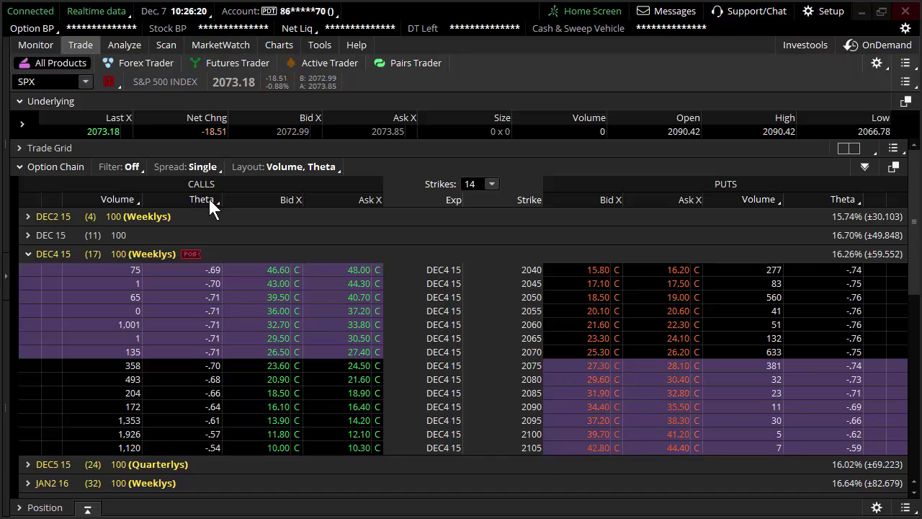
pyautogui.click(204, 381)
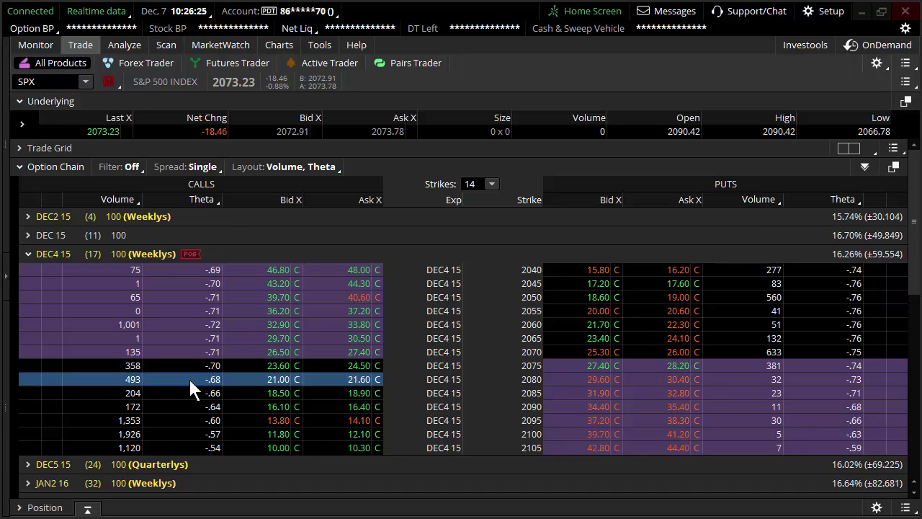
# View the option theoreticals and Greeks available for the calls' Theta column
pyautogui.click(202, 199)
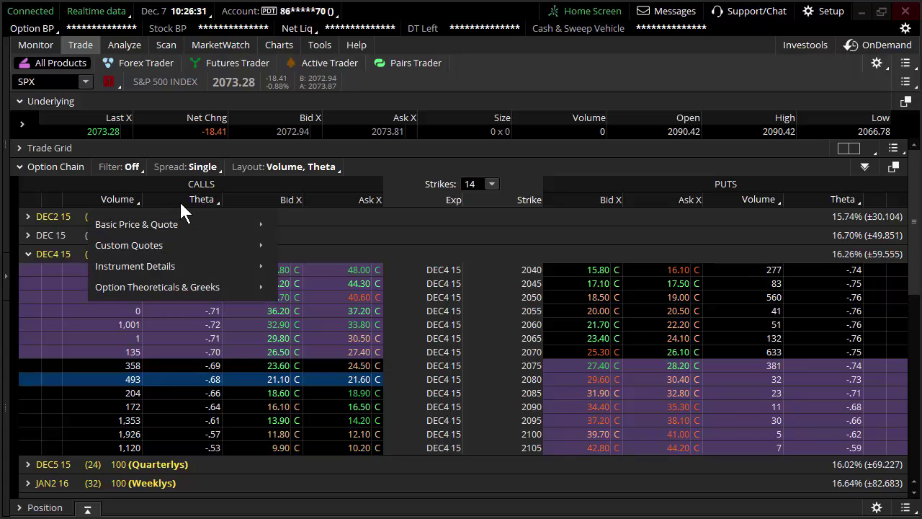
pyautogui.moveTo(216, 288)
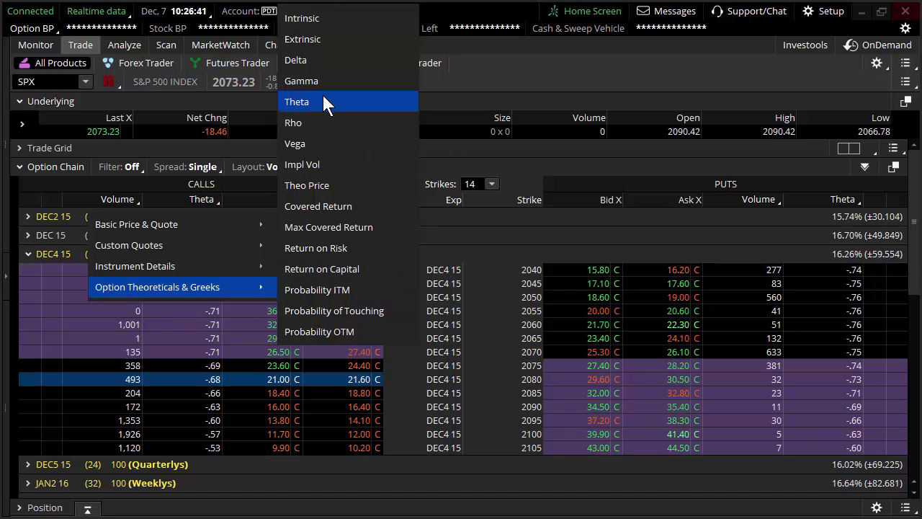
pyautogui.click(575, 234)
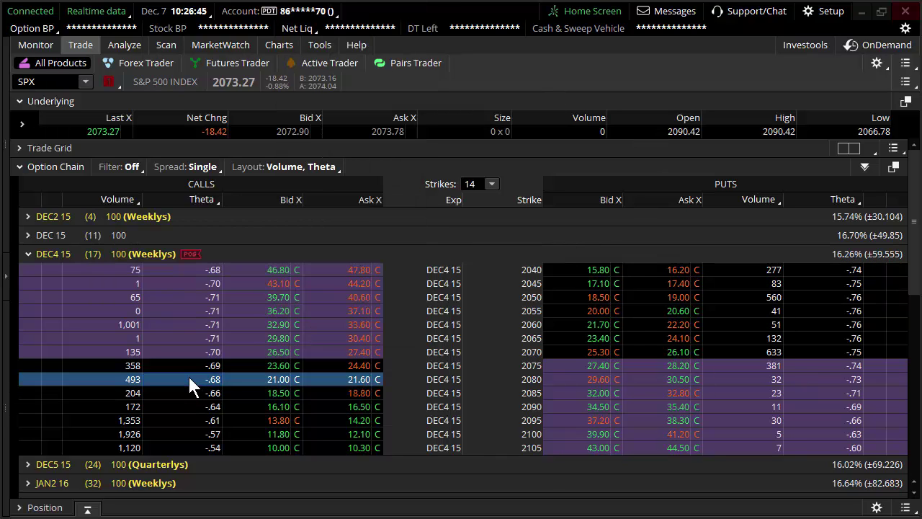
# Select the DEC4 15 2085 call, and expand the DEC2 15 expiration and select its 2080 call
pyautogui.click(189, 378)
pyautogui.click(189, 389)
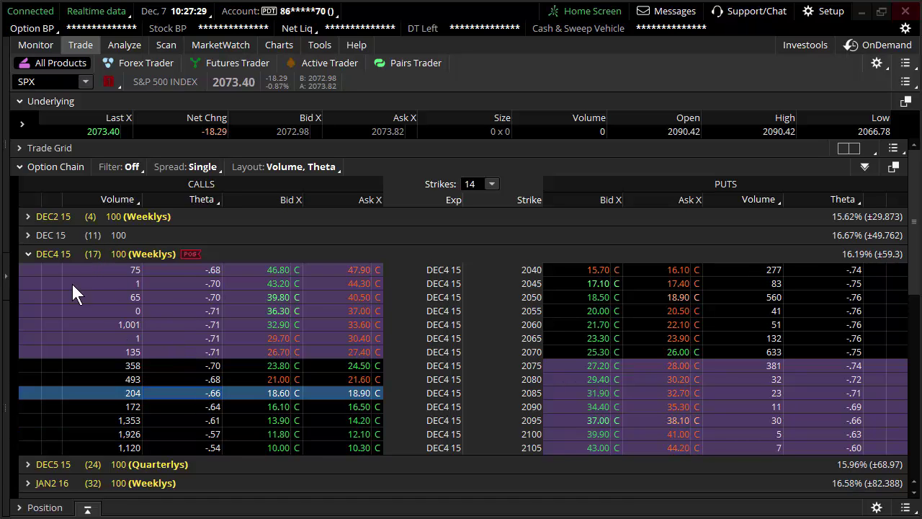
pyautogui.click(41, 213)
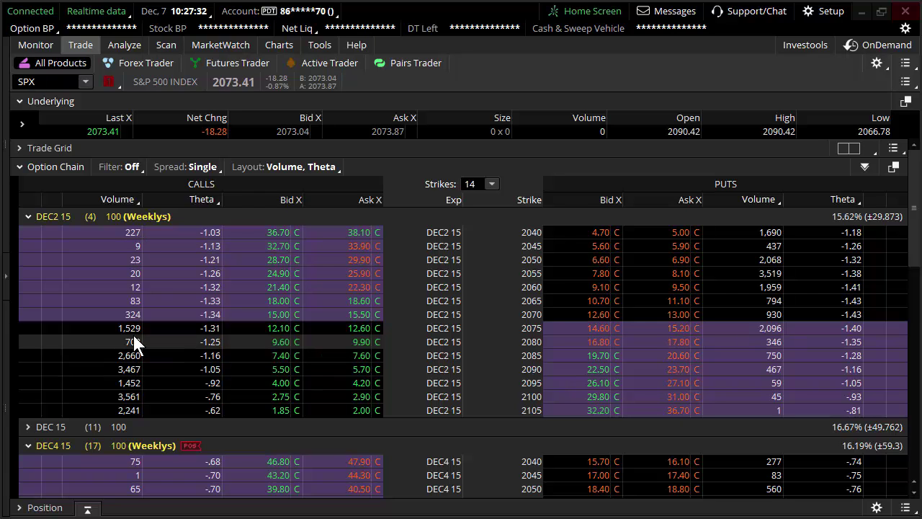
pyautogui.click(157, 340)
# Limit the option chain to 8 strikes per expiration and select the DEC4 15 2080 call
pyautogui.moveTo(265, 308); pyautogui.dragTo(422, 351)
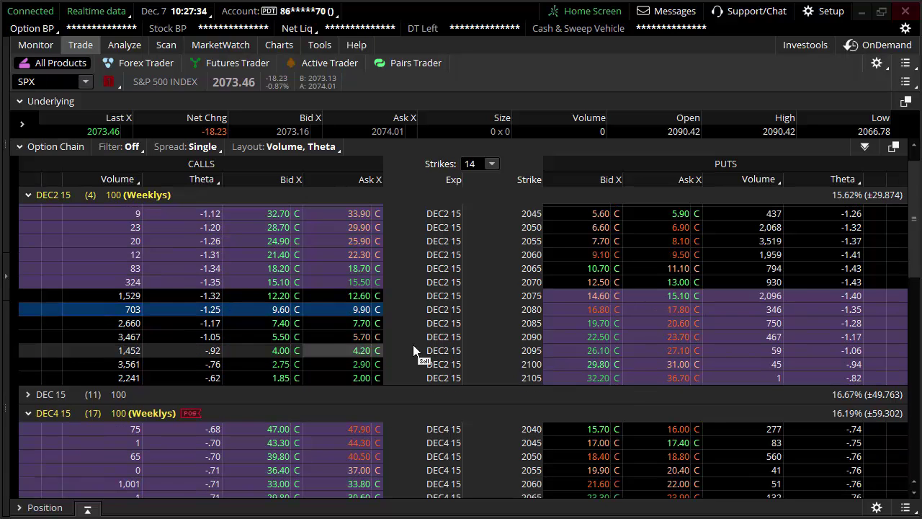
pyautogui.scroll(-1, 455, 312)
pyautogui.scroll(-1, 453, 310)
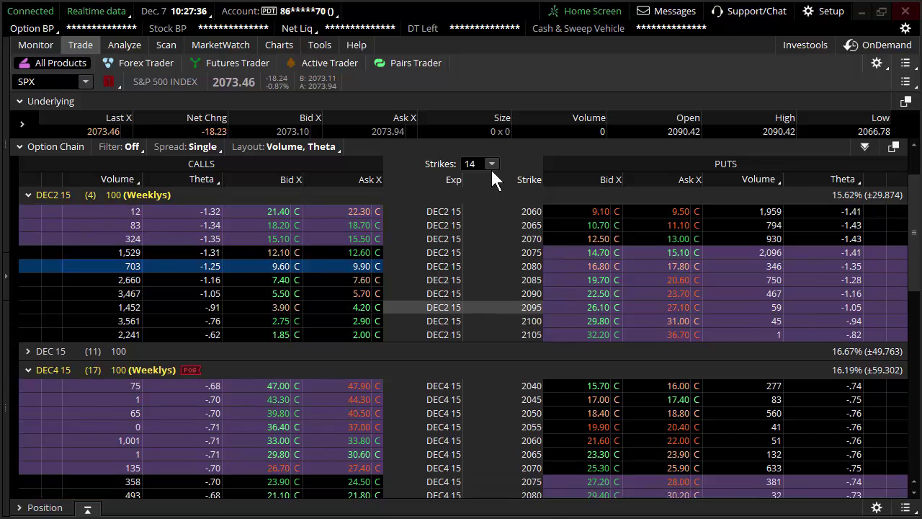
pyautogui.click(492, 164)
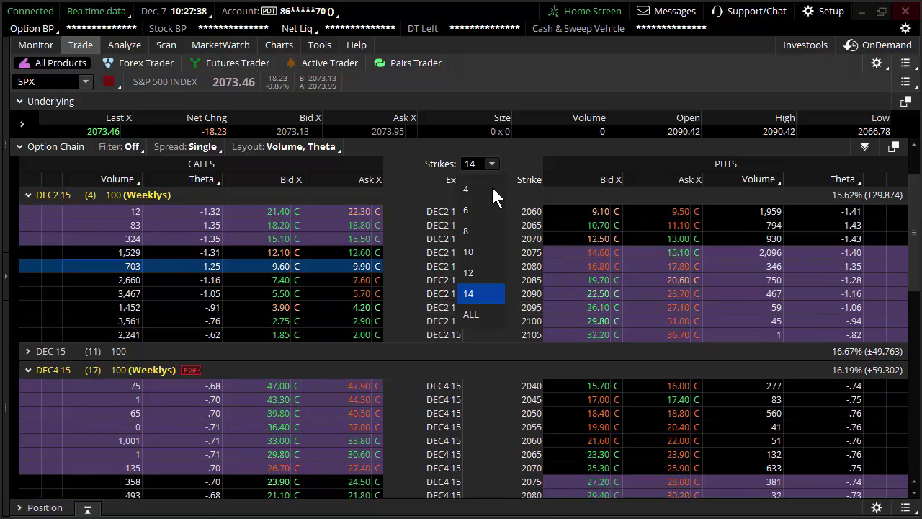
pyautogui.click(477, 232)
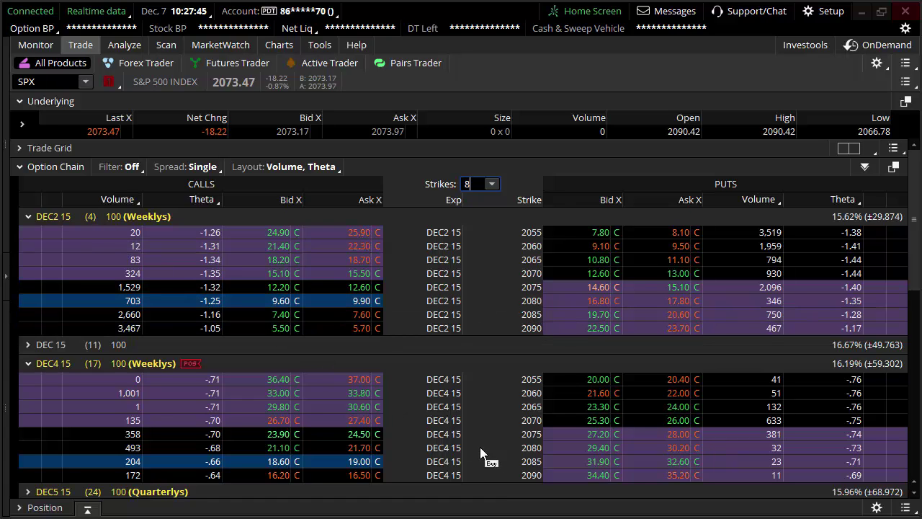
pyautogui.click(193, 444)
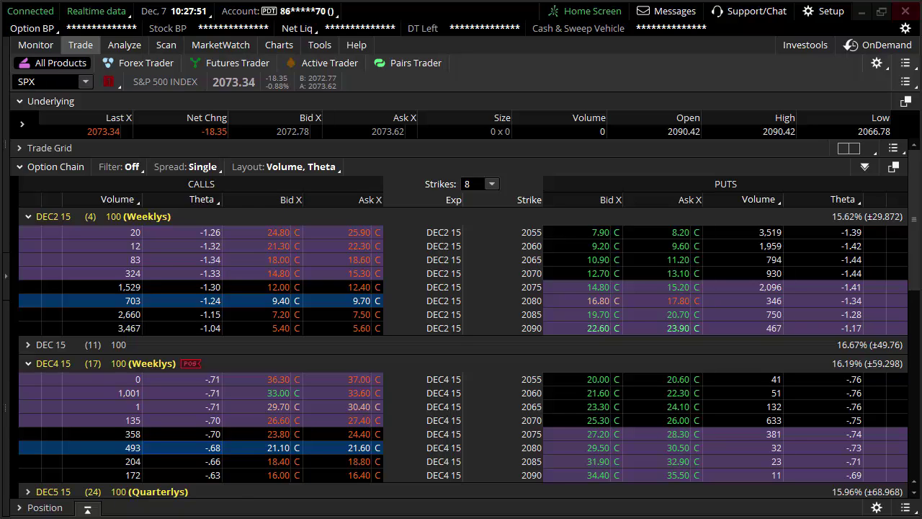
# Circle the 2080 strikes and the days to expiration of DEC2 15 and DEC4 15, and mark both 2080 call thetas
pyautogui.moveTo(535, 441)
pyautogui.mouseDown()
pyautogui.moveTo(545, 463)
pyautogui.moveTo(526, 434)
pyautogui.moveTo(532, 440)
pyautogui.mouseUp()
pyautogui.moveTo(539, 309)
pyautogui.mouseDown()
pyautogui.moveTo(504, 302)
pyautogui.moveTo(526, 294)
pyautogui.mouseUp()
pyautogui.moveTo(93, 354); pyautogui.dragTo(93, 354)
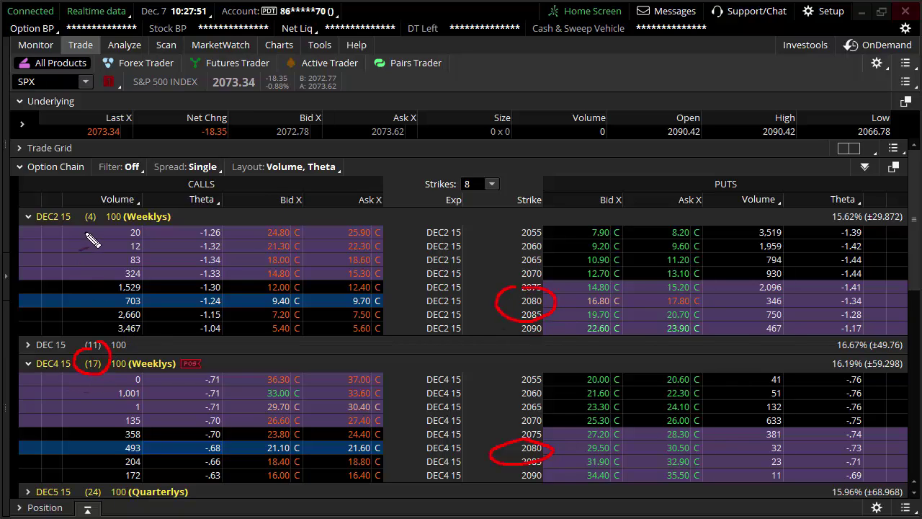
pyautogui.moveTo(92, 238); pyautogui.dragTo(101, 230)
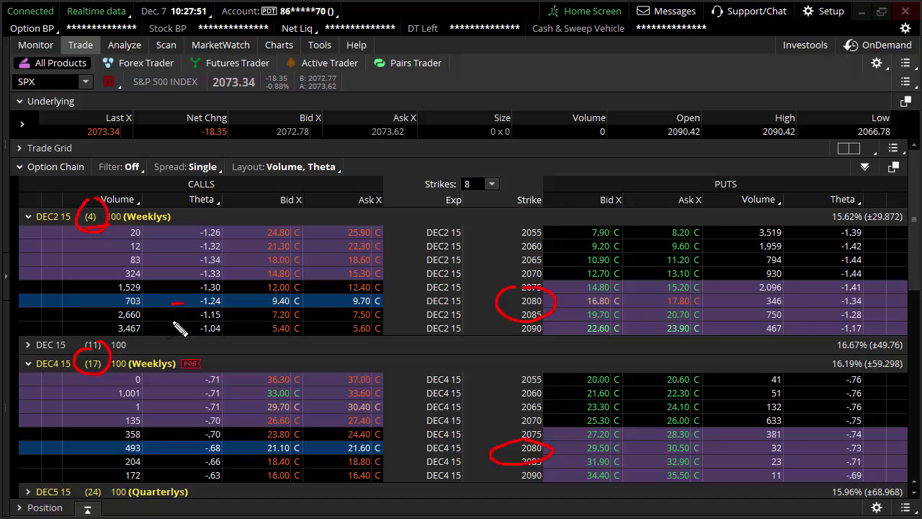
pyautogui.moveTo(90, 387); pyautogui.dragTo(99, 385)
# Sketch a time-decay curve falling from 20 to 0, add cross ticks along it and circle its lower end
pyautogui.moveTo(512, 57)
pyautogui.mouseDown()
pyautogui.moveTo(592, 67)
pyautogui.moveTo(661, 144)
pyautogui.moveTo(707, 217)
pyautogui.mouseUp()
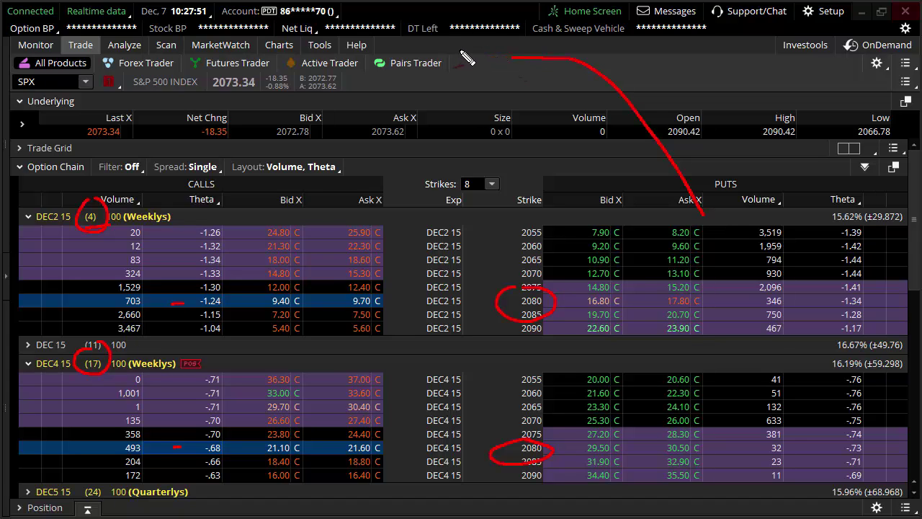
pyautogui.moveTo(451, 55)
pyautogui.mouseDown()
pyautogui.moveTo(468, 69)
pyautogui.moveTo(493, 58)
pyautogui.mouseUp()
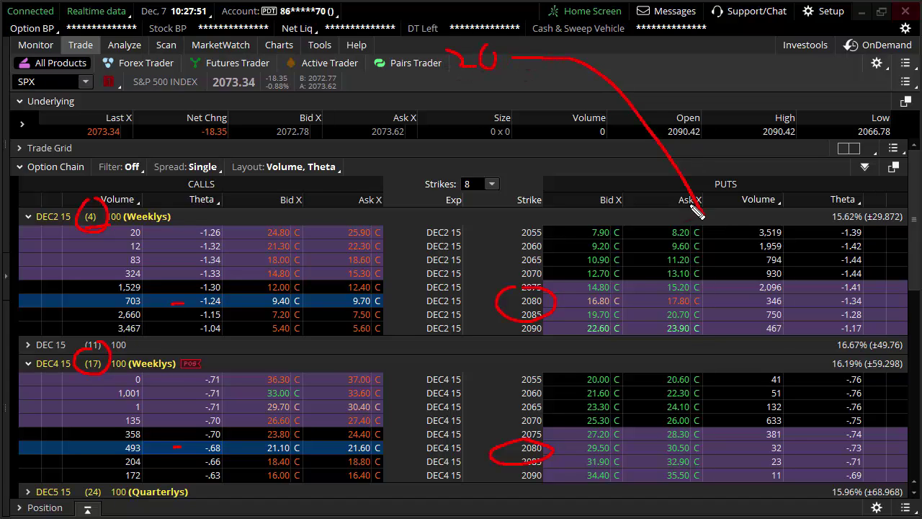
pyautogui.moveTo(698, 215); pyautogui.dragTo(702, 225)
pyautogui.moveTo(569, 69); pyautogui.dragTo(627, 60)
pyautogui.moveTo(619, 117); pyautogui.dragTo(649, 114)
pyautogui.moveTo(662, 153); pyautogui.dragTo(681, 150)
pyautogui.moveTo(669, 173); pyautogui.dragTo(698, 169)
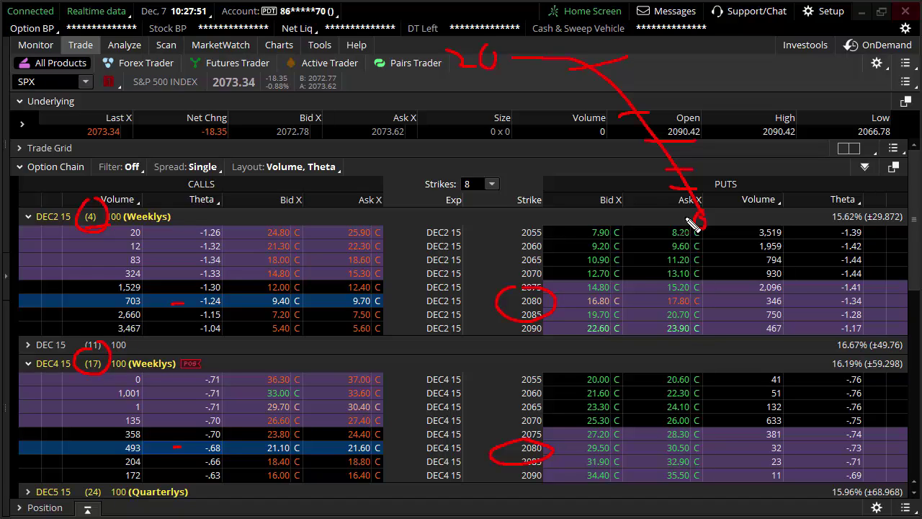
pyautogui.moveTo(710, 222)
pyautogui.mouseDown()
pyautogui.moveTo(724, 233)
pyautogui.moveTo(699, 211)
pyautogui.mouseUp()
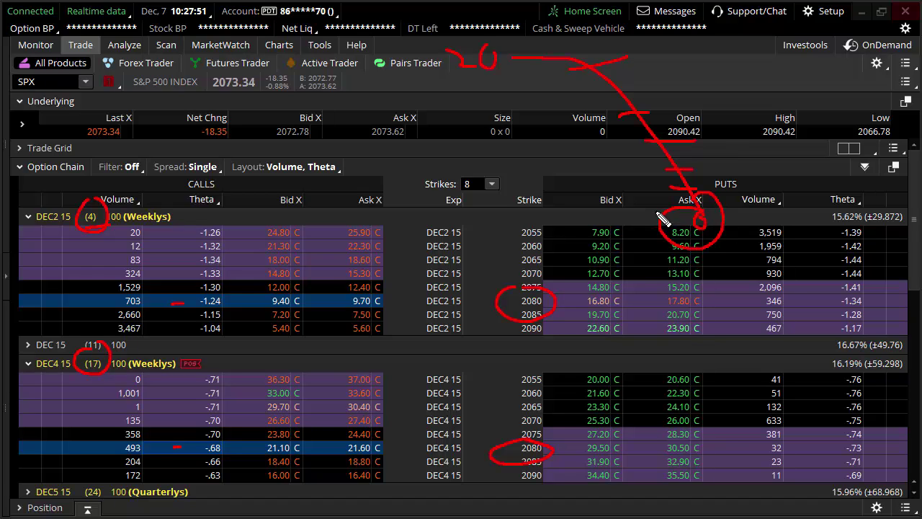
pyautogui.moveTo(664, 217); pyautogui.dragTo(748, 306)
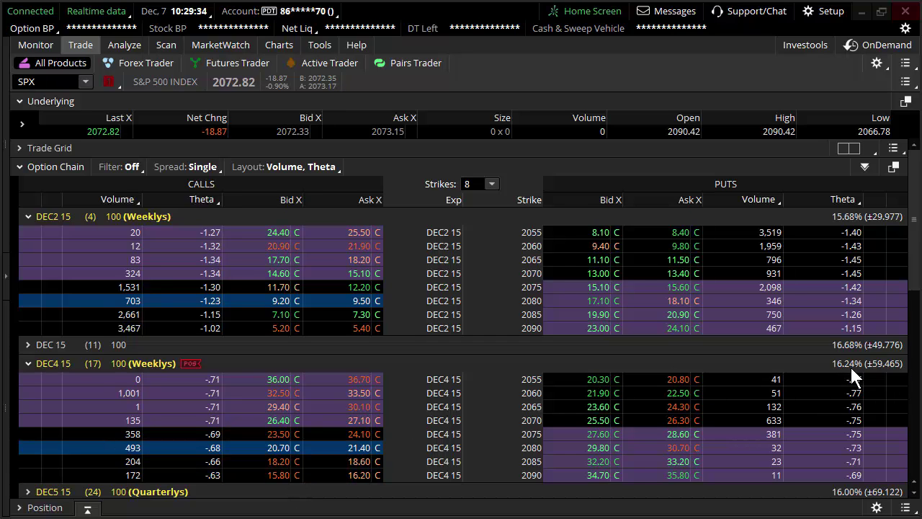
# Replace the Volume column of the option chain with Impl Vol
pyautogui.click(123, 194)
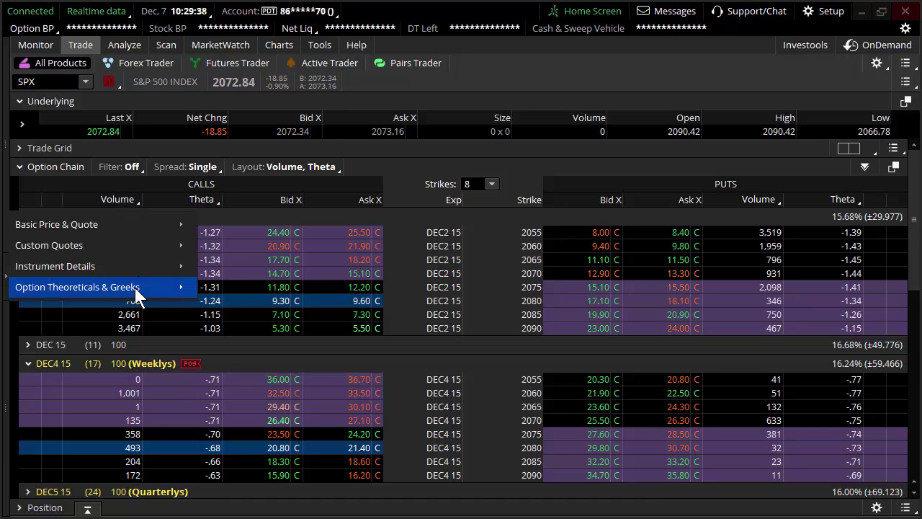
pyautogui.moveTo(136, 288)
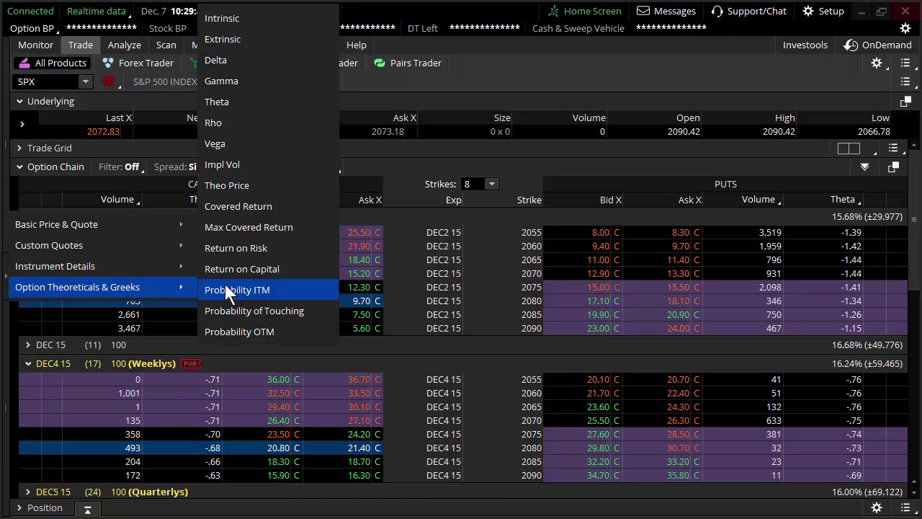
pyautogui.click(240, 163)
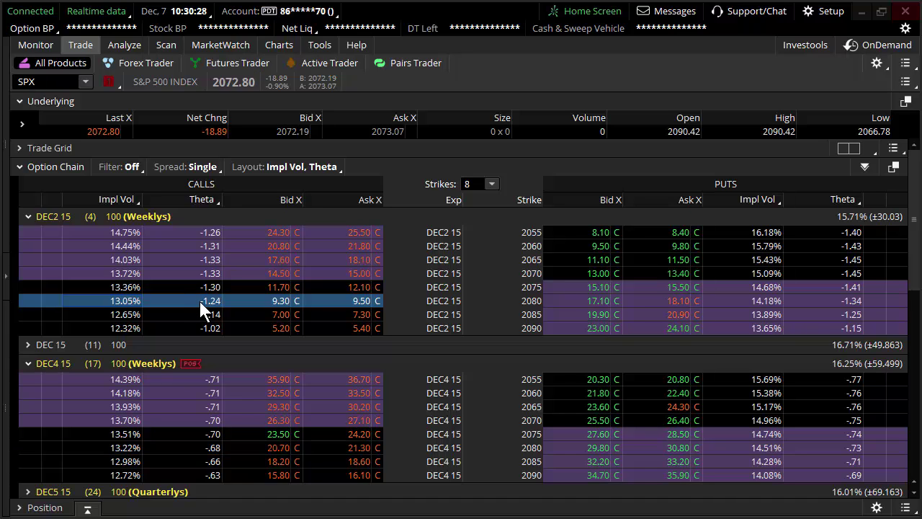
# Replace the Impl Vol column of the option chain with Vega and select the DEC2 15 2080 call
pyautogui.rightClick(124, 200)
pyautogui.moveTo(129, 288)
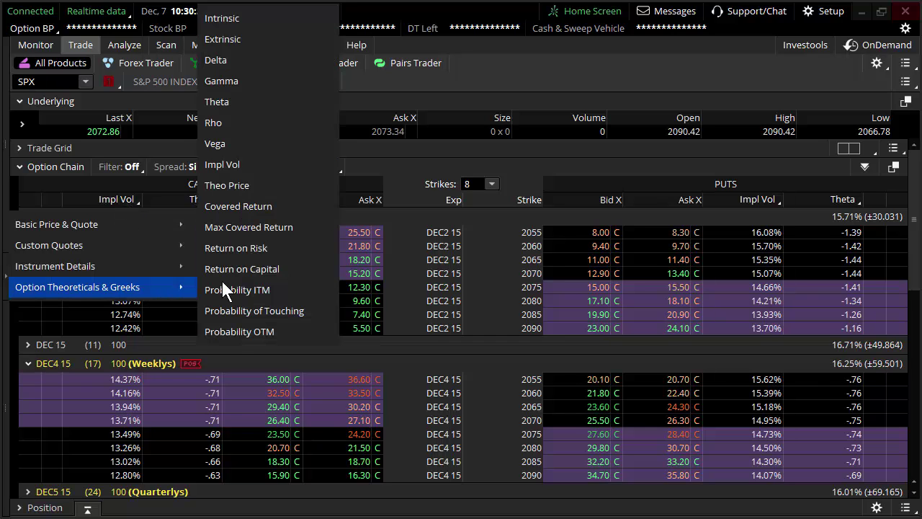
pyautogui.click(228, 142)
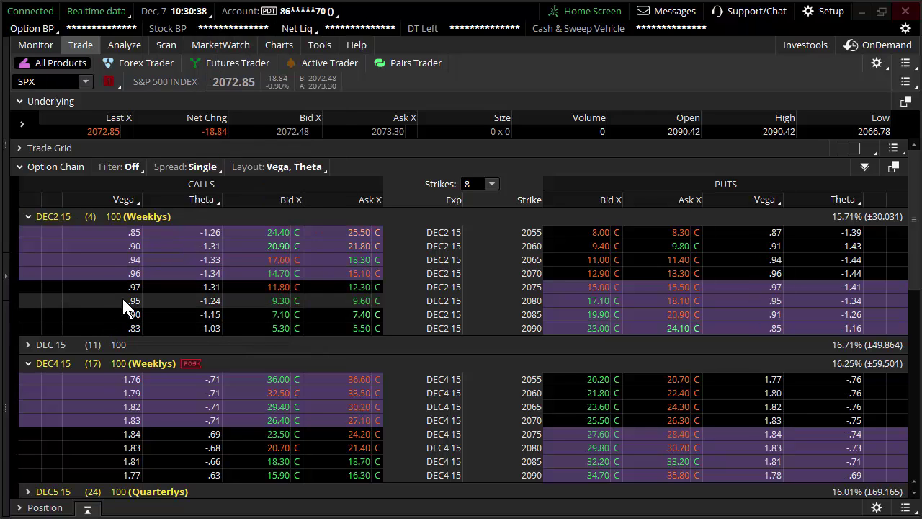
pyautogui.click(123, 298)
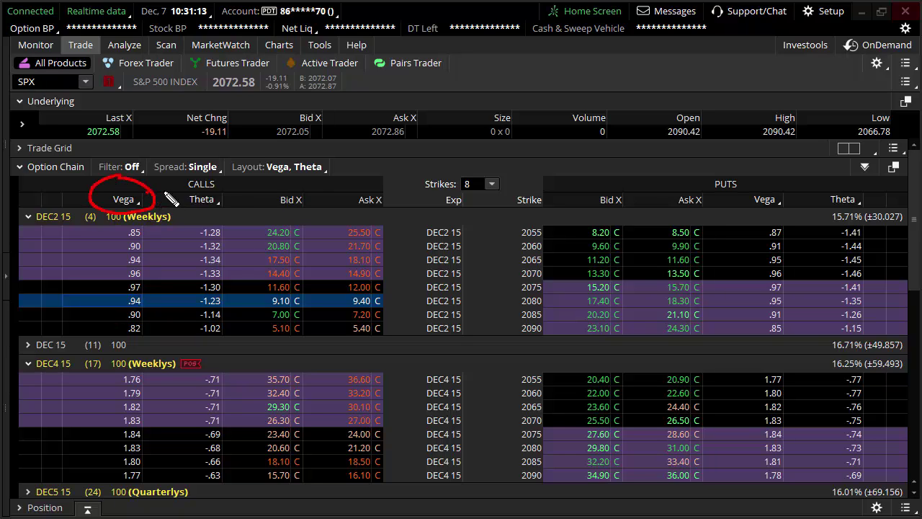
# Draw a line from the circled Vega heading to a handwritten 10.25, and an arrow from the DEC2 15 2080 call's vega to its ask
pyautogui.moveTo(190, 187)
pyautogui.mouseDown()
pyautogui.moveTo(310, 108)
pyautogui.moveTo(316, 88)
pyautogui.mouseUp()
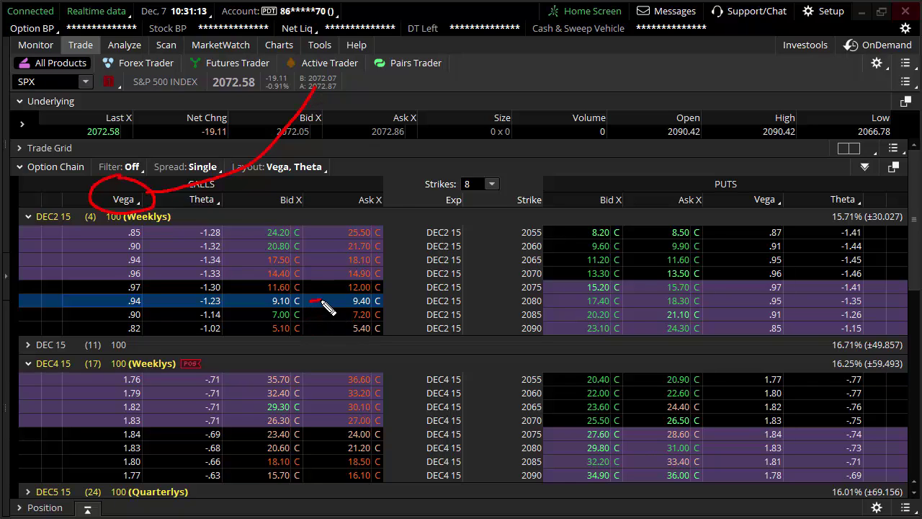
pyautogui.moveTo(325, 312)
pyautogui.mouseDown()
pyautogui.moveTo(181, 323)
pyautogui.moveTo(139, 308)
pyautogui.mouseUp()
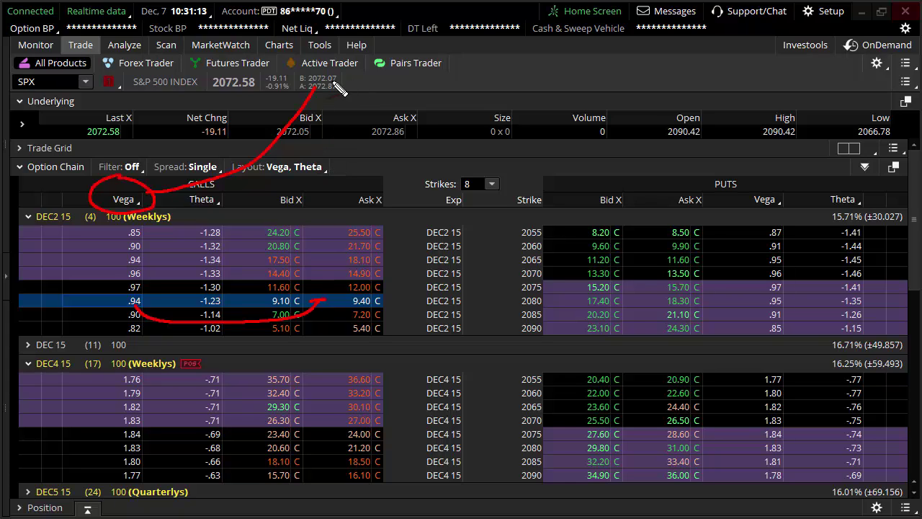
pyautogui.moveTo(349, 74)
pyautogui.mouseDown()
pyautogui.moveTo(346, 100)
pyautogui.moveTo(380, 91)
pyautogui.mouseUp()
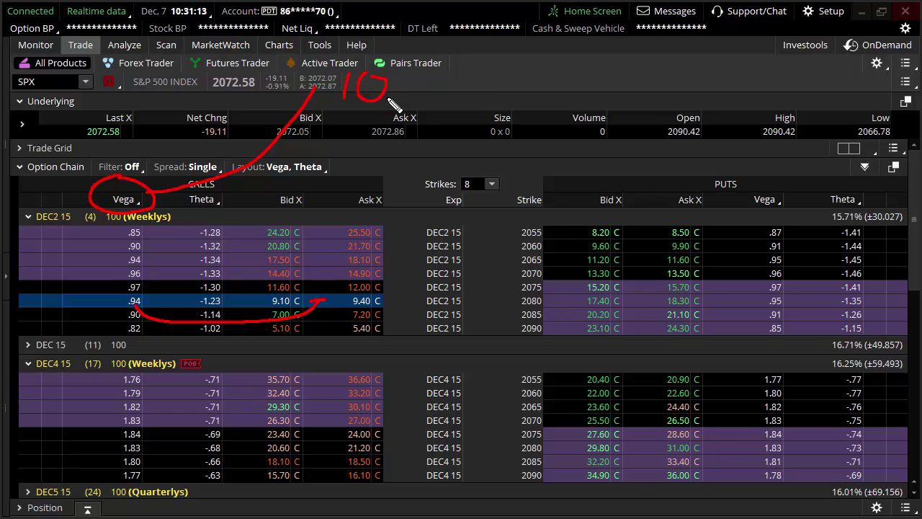
pyautogui.moveTo(415, 78)
pyautogui.mouseDown()
pyautogui.moveTo(425, 98)
pyautogui.moveTo(439, 84)
pyautogui.mouseUp()
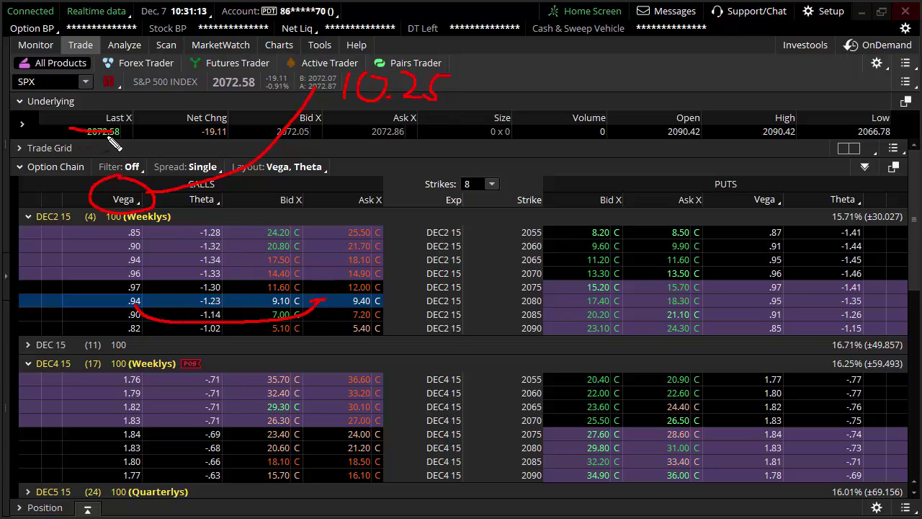
# Mark the SPX last price and net change, and circle the DEC2 15 2080 call's theta
pyautogui.moveTo(106, 137)
pyautogui.mouseDown()
pyautogui.moveTo(130, 132)
pyautogui.moveTo(107, 138)
pyautogui.mouseUp()
pyautogui.moveTo(190, 120); pyautogui.dragTo(206, 111)
pyautogui.moveTo(200, 149)
pyautogui.mouseDown()
pyautogui.moveTo(238, 126)
pyautogui.moveTo(224, 140)
pyautogui.mouseUp()
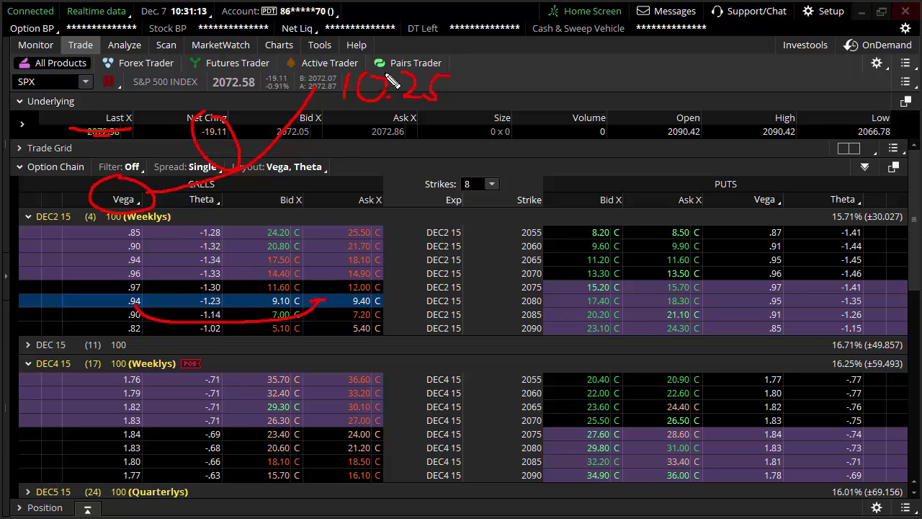
pyautogui.moveTo(218, 288)
pyautogui.mouseDown()
pyautogui.moveTo(232, 315)
pyautogui.moveTo(203, 282)
pyautogui.mouseUp()
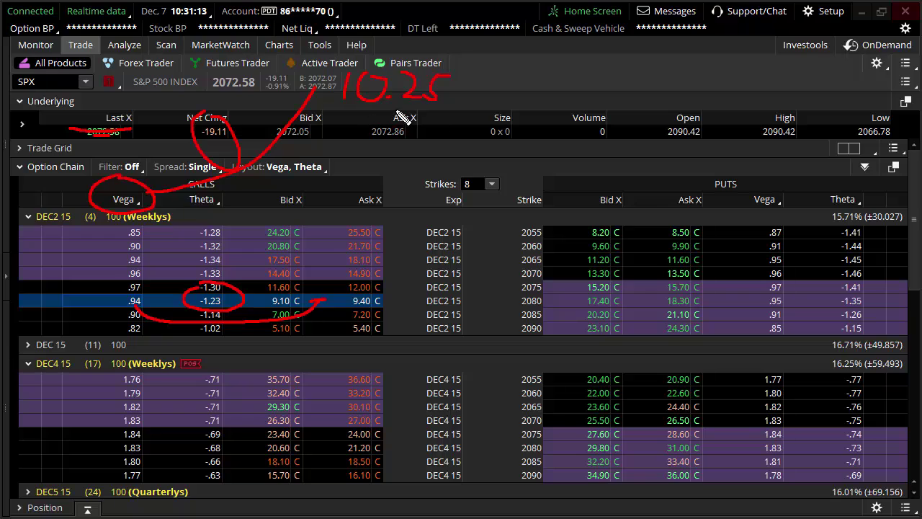
# Draw a downward arrow from the handwritten 10.25 and write 9.00 beneath it
pyautogui.moveTo(396, 110)
pyautogui.mouseDown()
pyautogui.moveTo(389, 145)
pyautogui.moveTo(412, 134)
pyautogui.mouseUp()
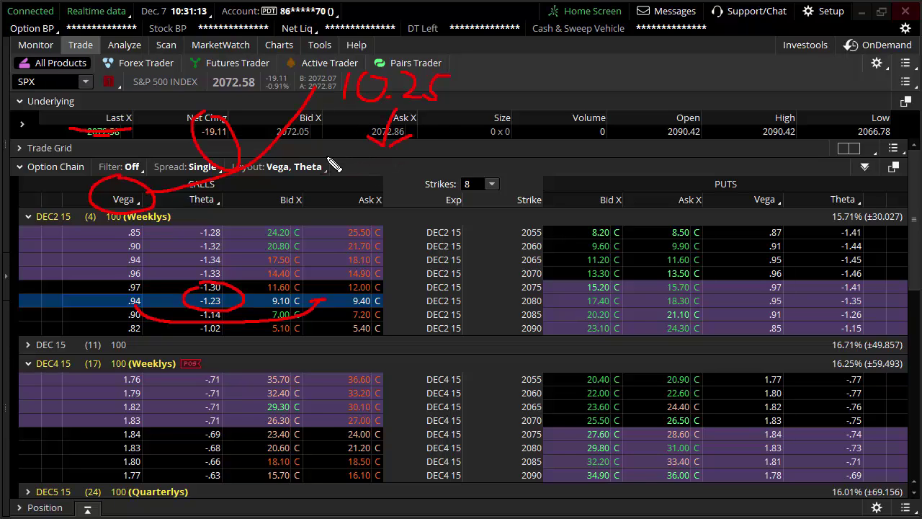
pyautogui.moveTo(337, 162)
pyautogui.mouseDown()
pyautogui.moveTo(348, 156)
pyautogui.moveTo(334, 190)
pyautogui.mouseUp()
pyautogui.click(357, 187)
pyautogui.moveTo(377, 164); pyautogui.dragTo(381, 186)
pyautogui.moveTo(408, 161)
pyautogui.mouseDown()
pyautogui.moveTo(395, 182)
pyautogui.moveTo(410, 163)
pyautogui.mouseUp()
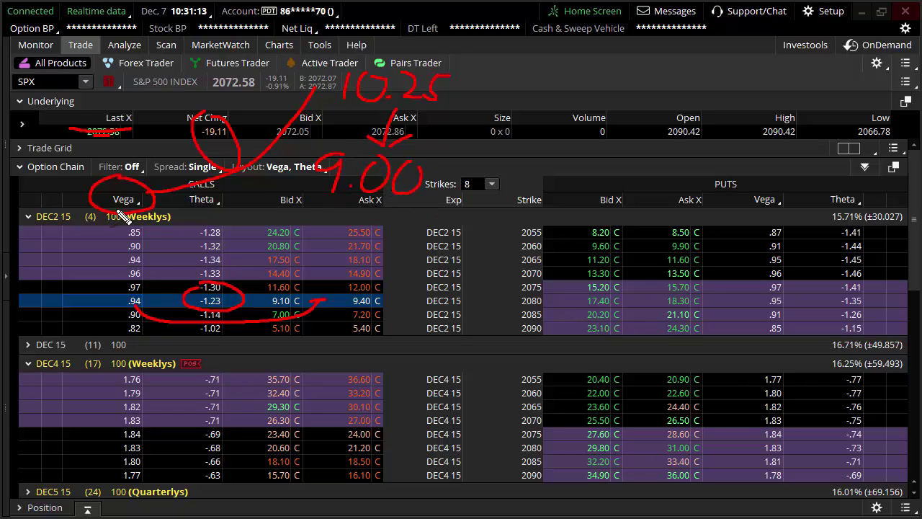
# Draw a falling line with a handwritten 10 at its start and underline the 9.00
pyautogui.moveTo(144, 90); pyautogui.dragTo(330, 241)
pyautogui.moveTo(131, 74); pyautogui.dragTo(130, 93)
pyautogui.moveTo(148, 74); pyautogui.dragTo(146, 75)
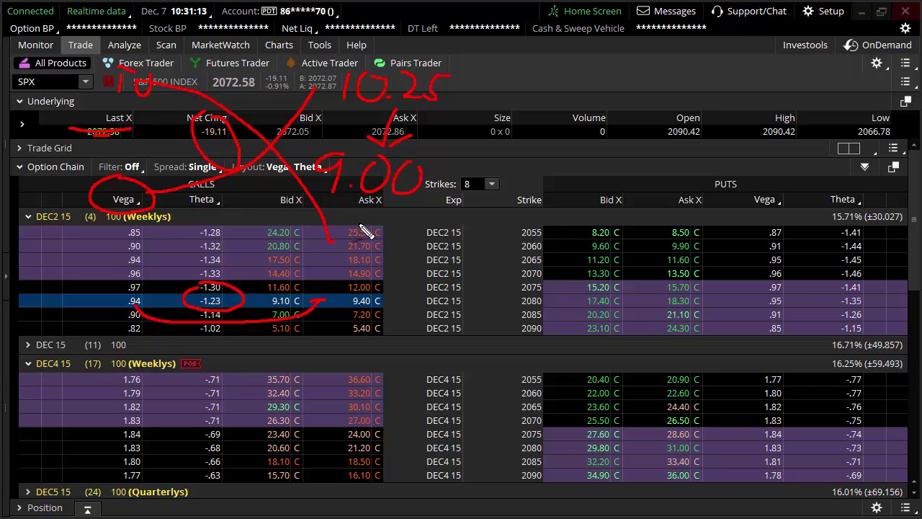
pyautogui.moveTo(333, 208); pyautogui.dragTo(404, 215)
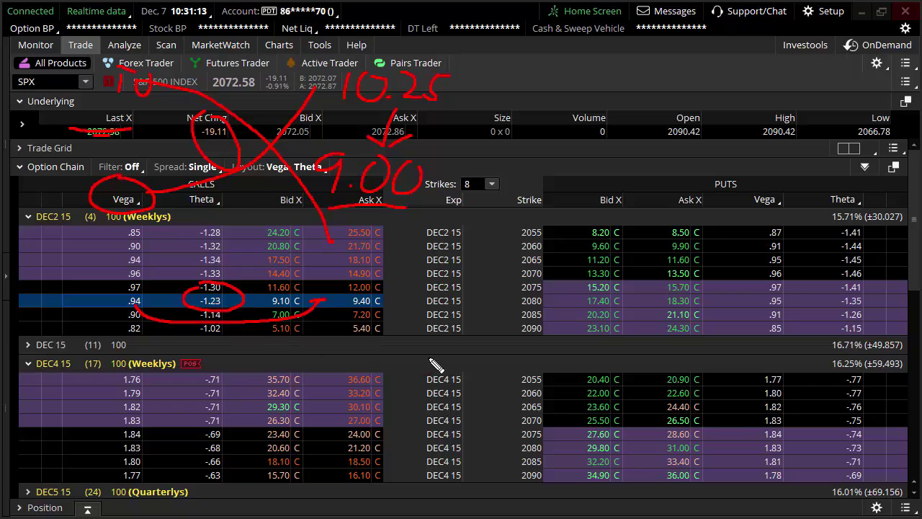
# Sketch a downward decay curve over the DEC4 15 rows and select the DEC2 15 2080 call
pyautogui.moveTo(403, 352)
pyautogui.mouseDown()
pyautogui.moveTo(480, 418)
pyautogui.moveTo(505, 479)
pyautogui.moveTo(498, 481)
pyautogui.mouseUp()
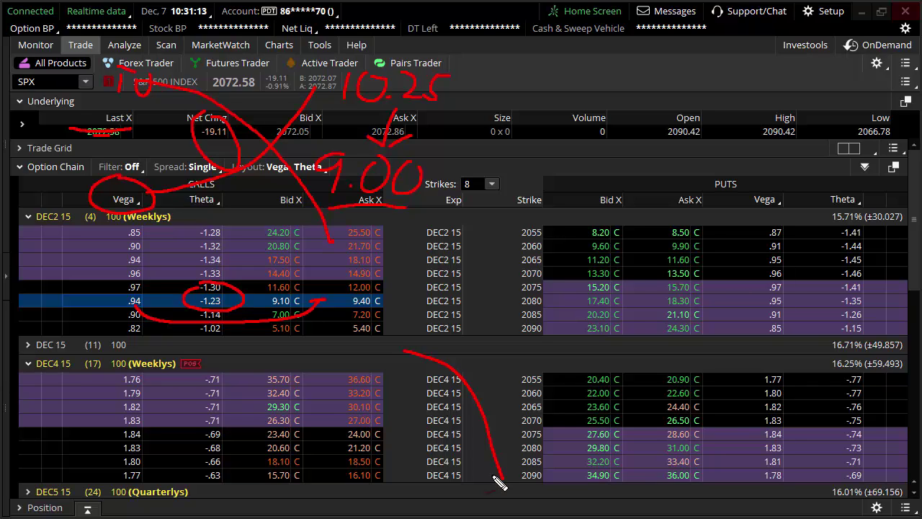
pyautogui.moveTo(282, 288)
pyautogui.mouseDown()
pyautogui.moveTo(292, 319)
pyautogui.moveTo(387, 322)
pyautogui.moveTo(324, 287)
pyautogui.moveTo(296, 284)
pyautogui.mouseUp()
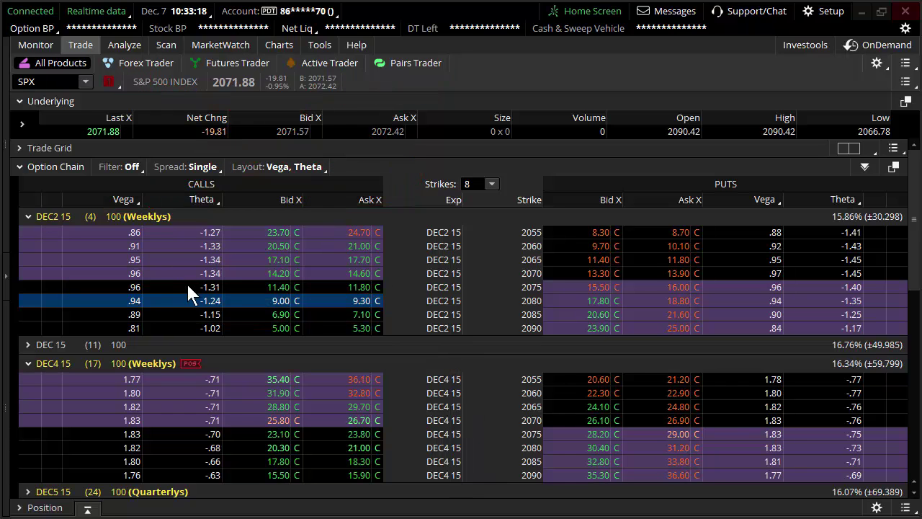
pyautogui.click(187, 298)
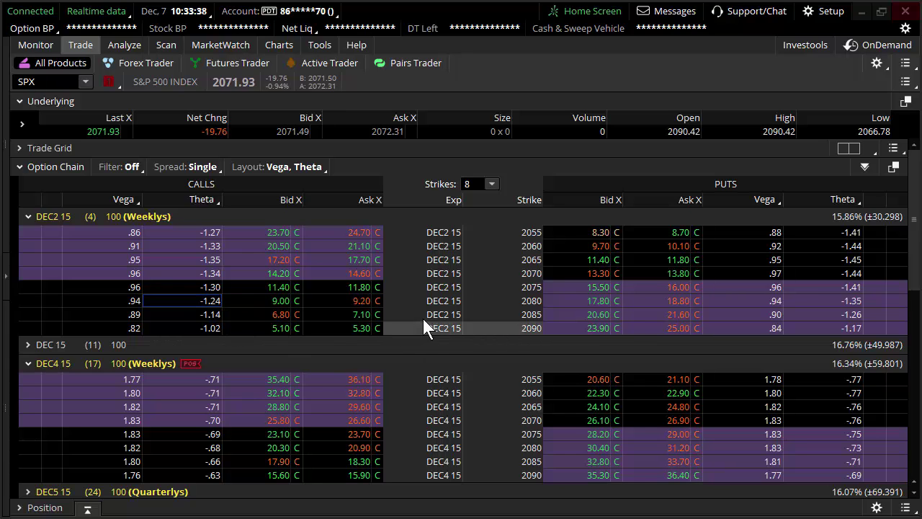
pyautogui.click(209, 302)
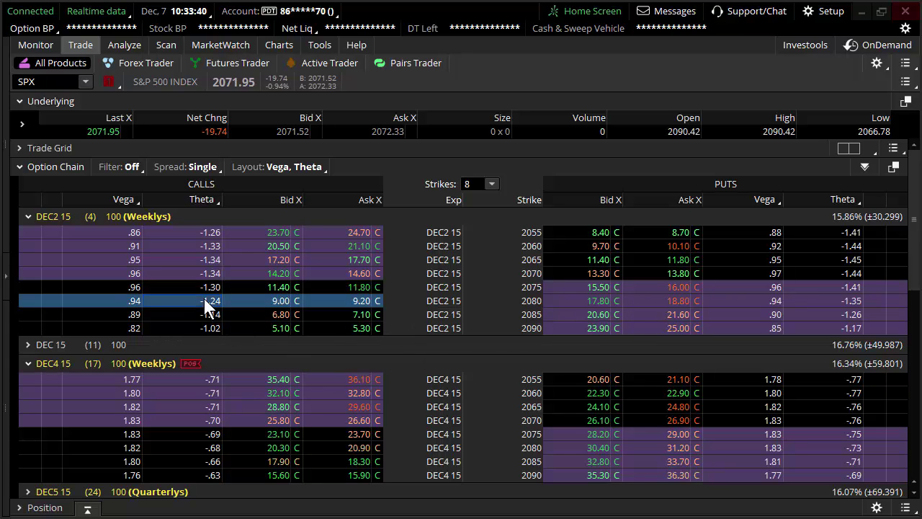